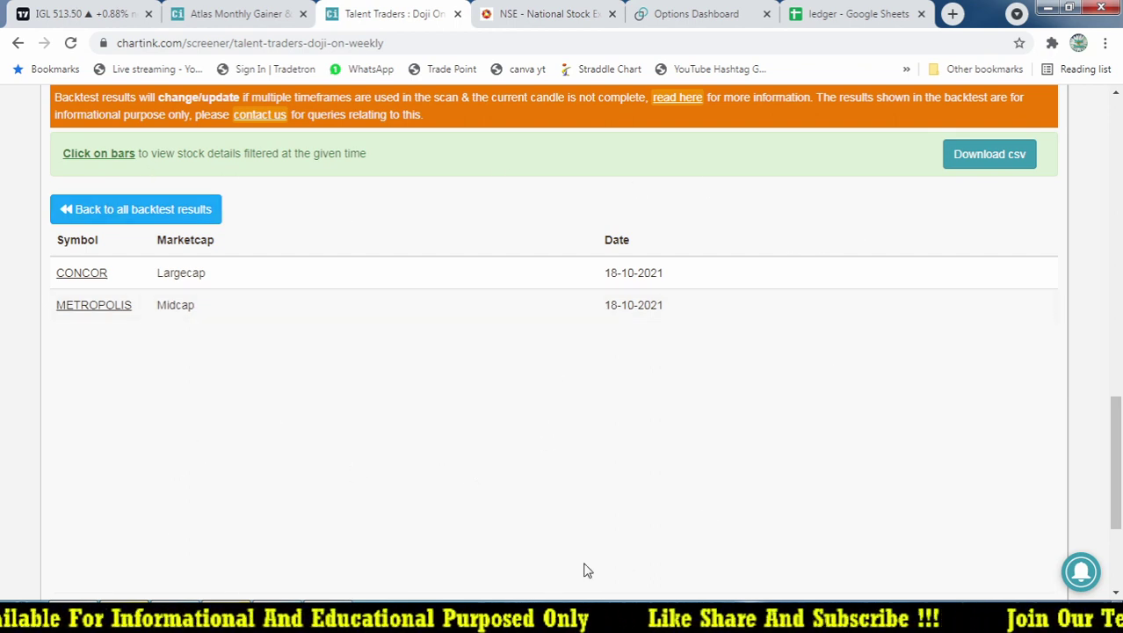
# Open the daily CONTAINER CORP (CONCOR) chart in TradingView by searching 'CON'
pyautogui.click(79, 13)
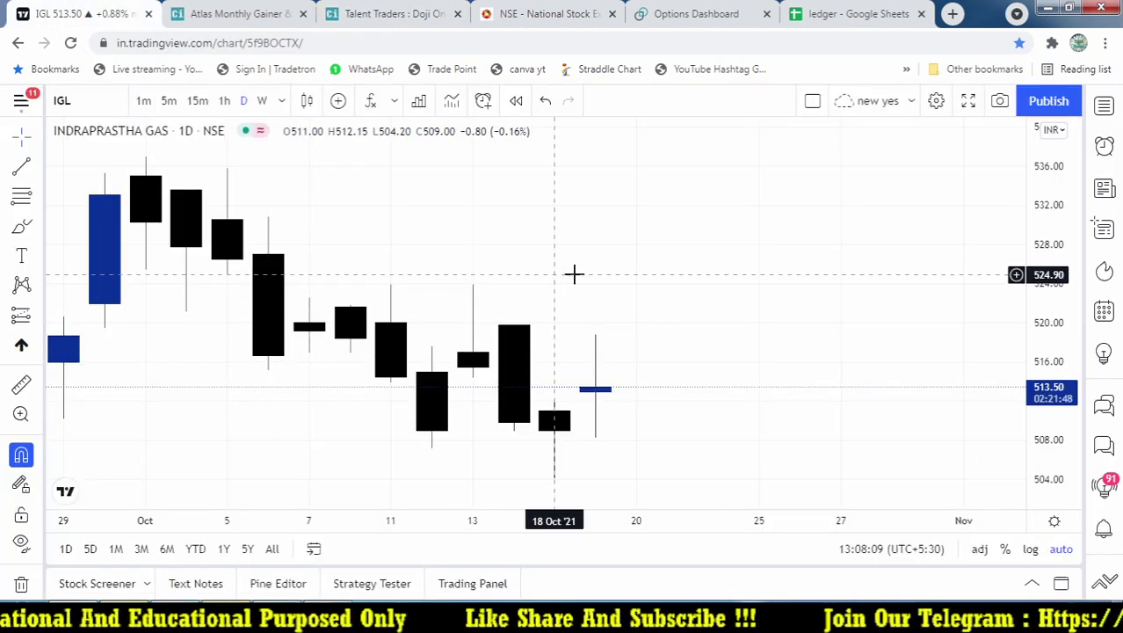
pyautogui.scroll(-1, 726, 390)
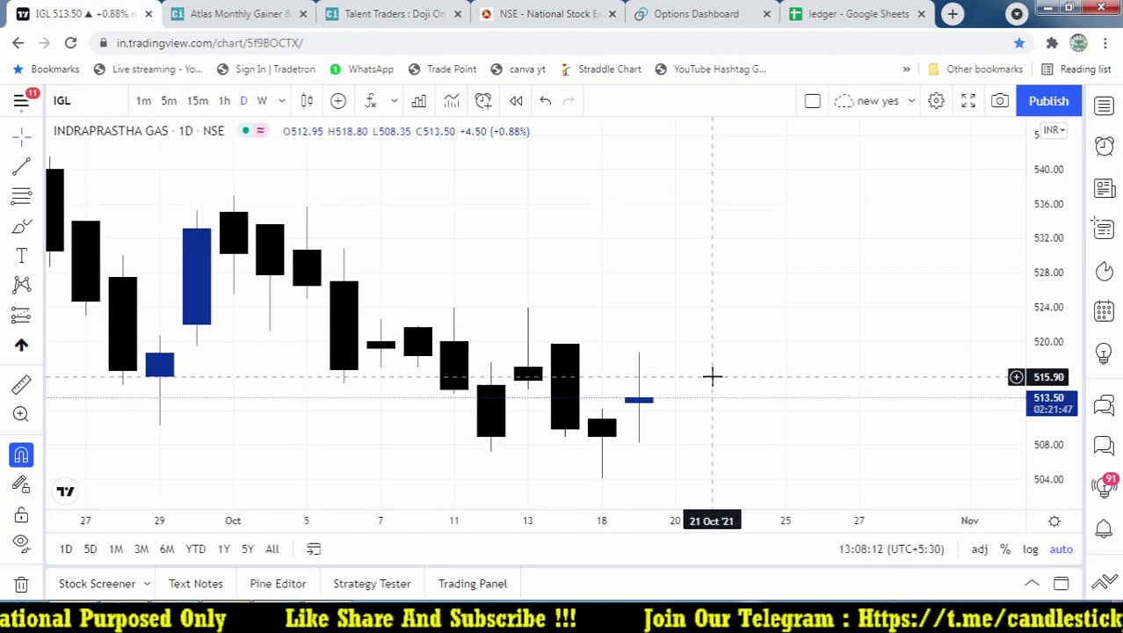
pyautogui.write('CON')
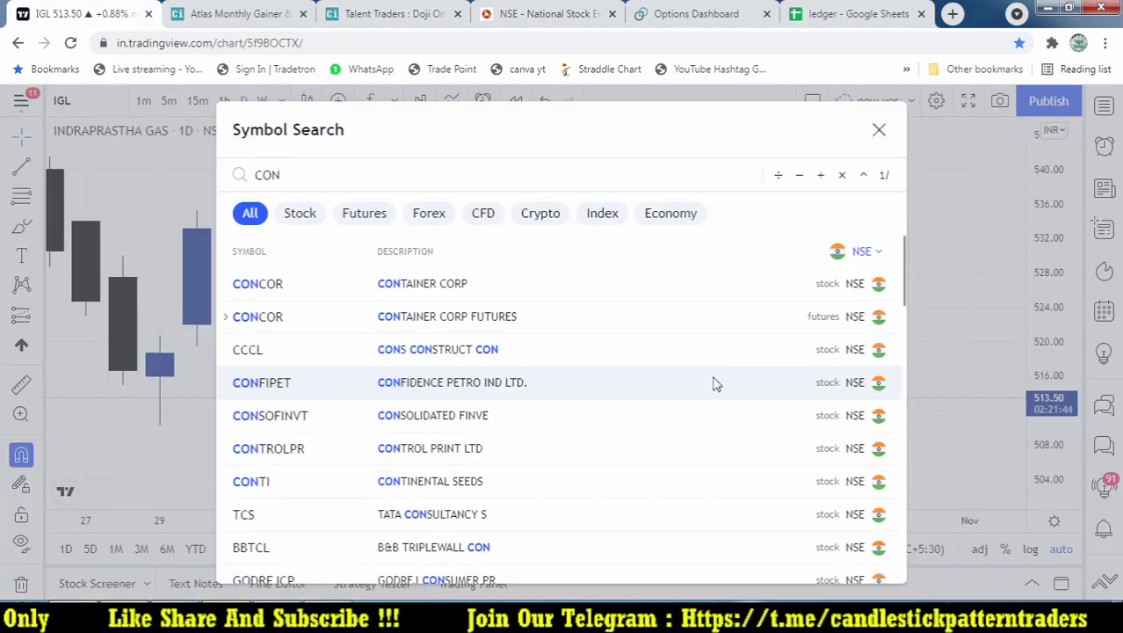
pyautogui.click(380, 299)
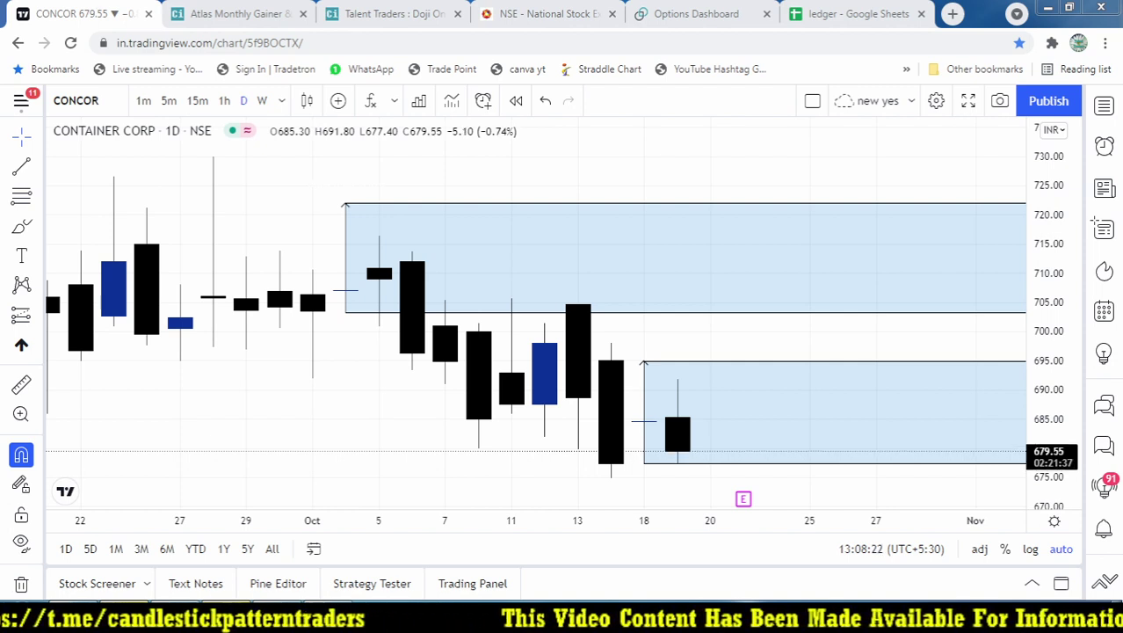
# Brush a buy line above and a sell note below the lower CONCOR zone
pyautogui.moveTo(630, 371); pyautogui.dragTo(719, 314)
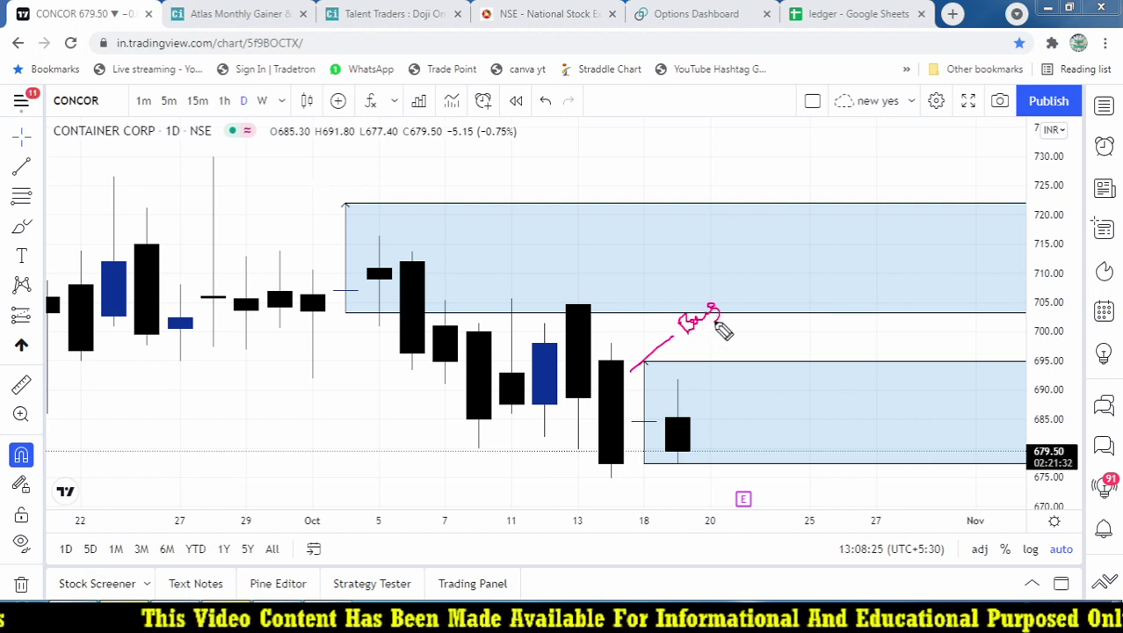
pyautogui.moveTo(622, 481); pyautogui.dragTo(659, 455)
pyautogui.moveTo(652, 493)
pyautogui.mouseDown()
pyautogui.moveTo(669, 507)
pyautogui.moveTo(691, 491)
pyautogui.mouseUp()
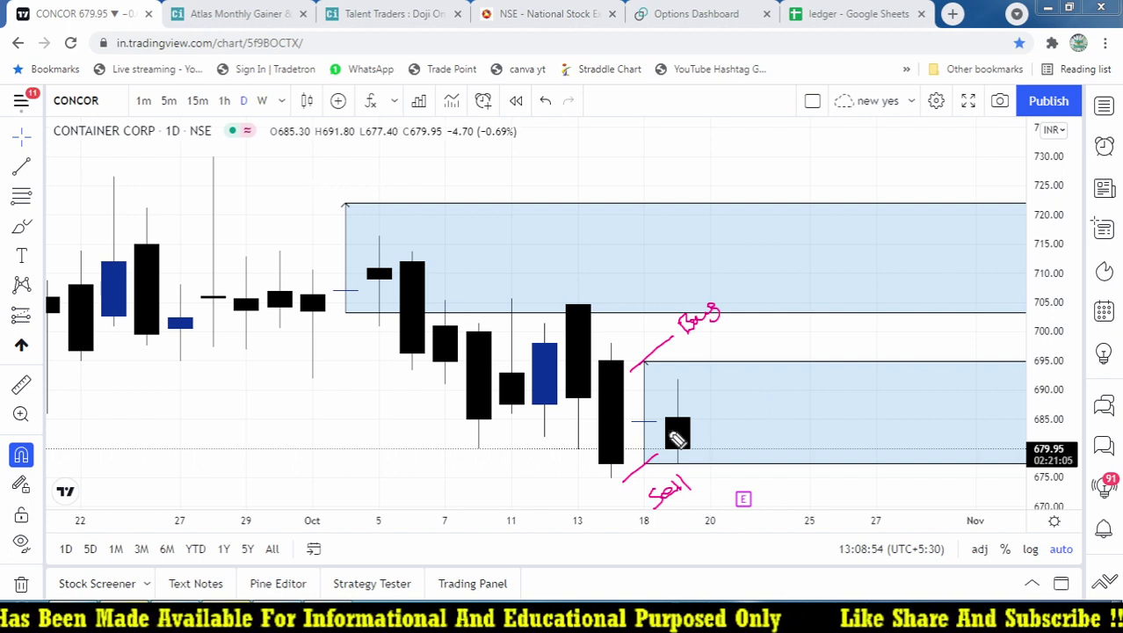
# Clear the brush notes, select the lower shaded zone, and return to Chartink's results
pyautogui.press('Escape')
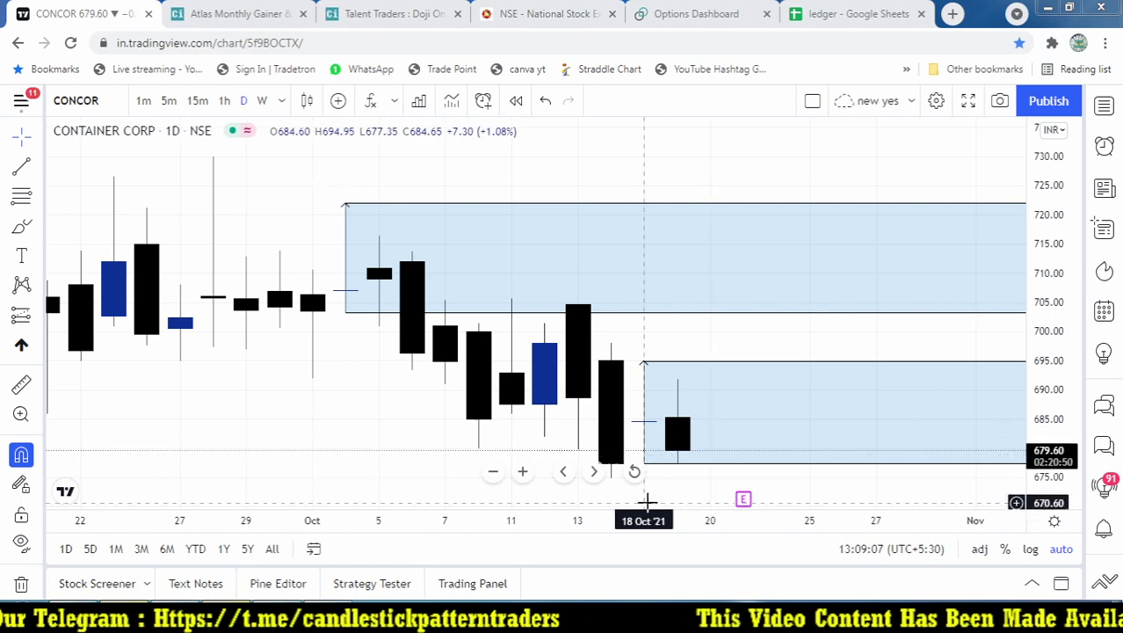
pyautogui.click(665, 361)
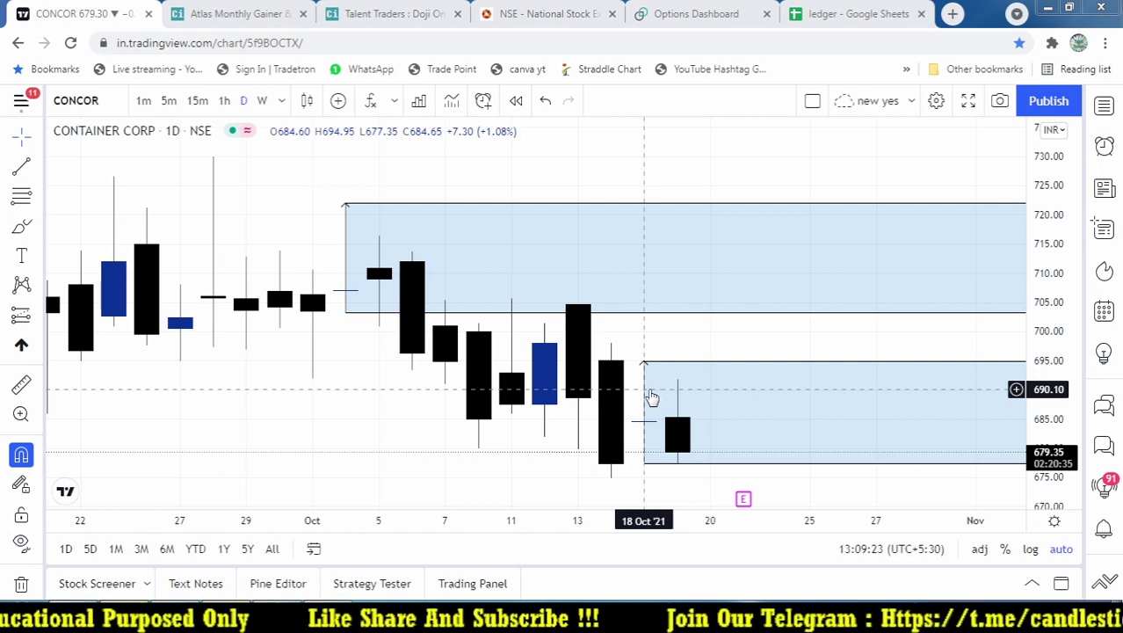
pyautogui.click(369, 11)
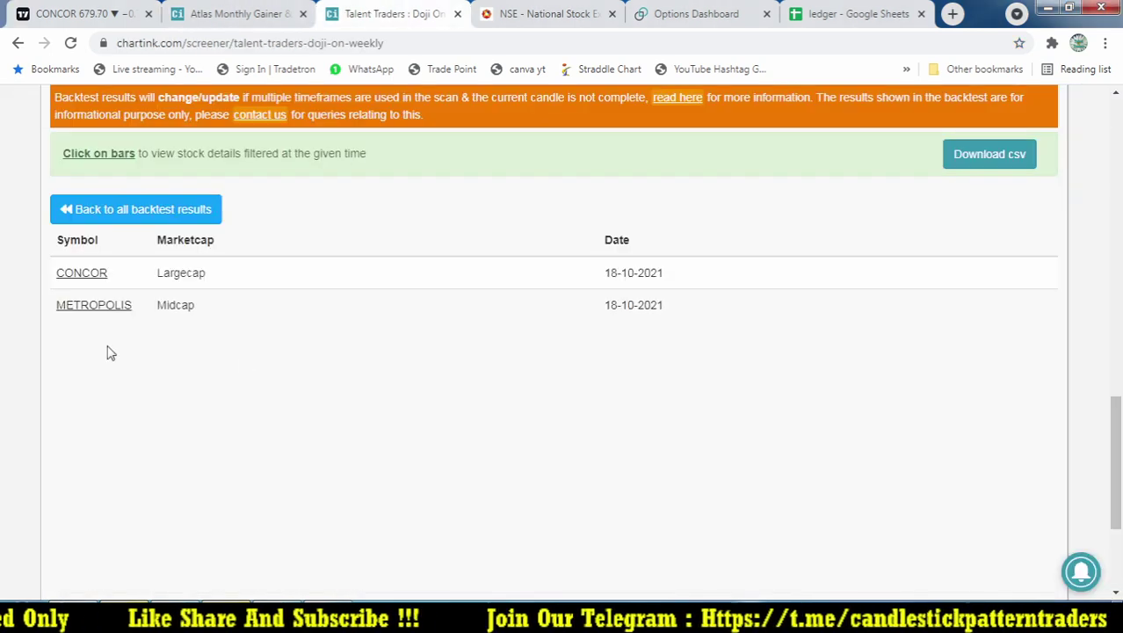
# Open the daily METROPOLIS HEALTHCARE chart in TradingView by searching 'METR'
pyautogui.click(88, 13)
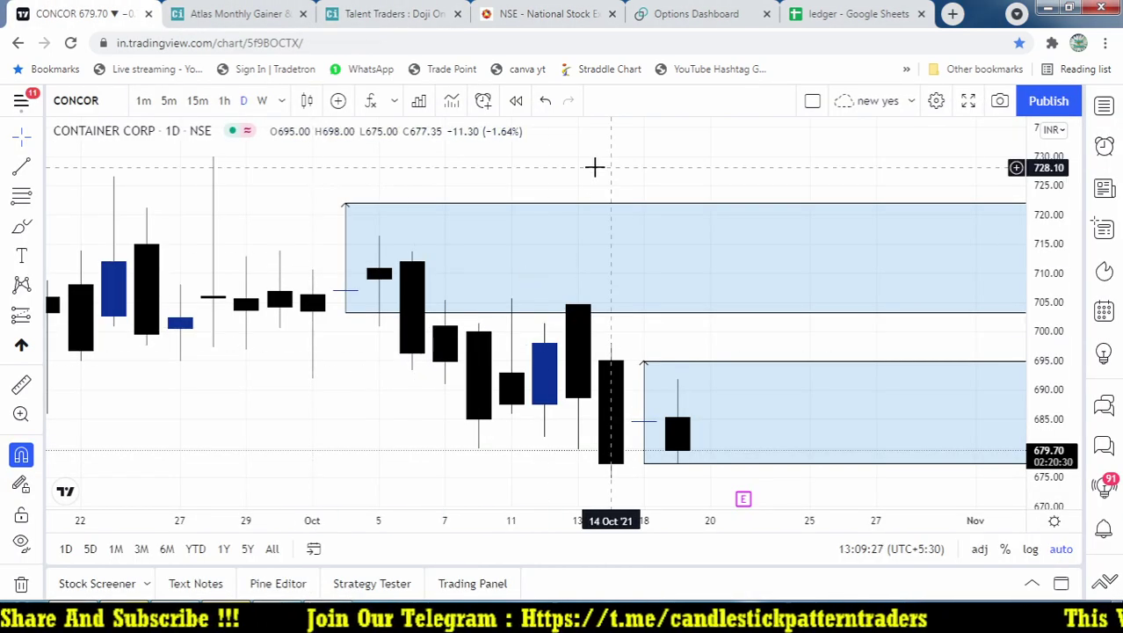
pyautogui.write('METR')
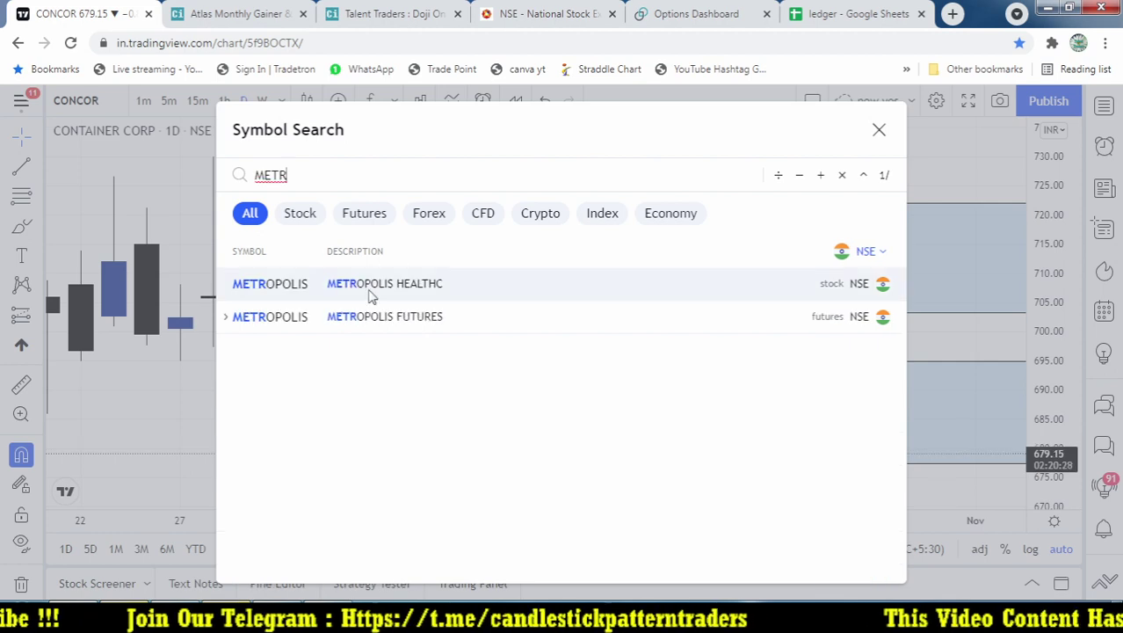
pyautogui.click(369, 284)
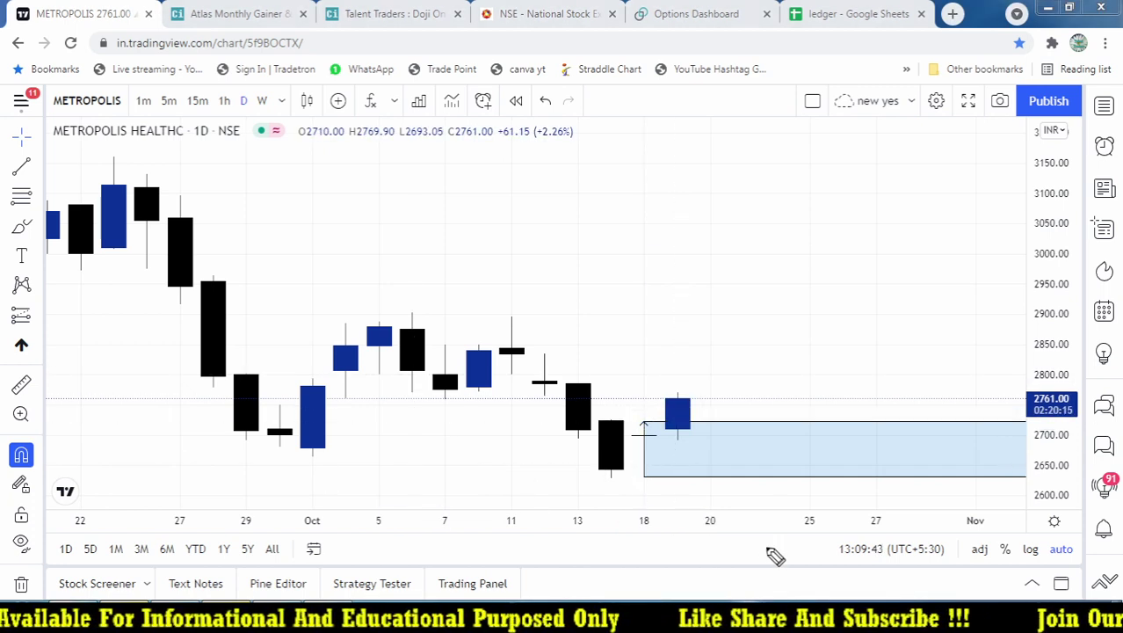
# Brush zone edges, sell notes, circles and up/down arrows on METROPOLIS, then erase them
pyautogui.moveTo(627, 427); pyautogui.dragTo(678, 428)
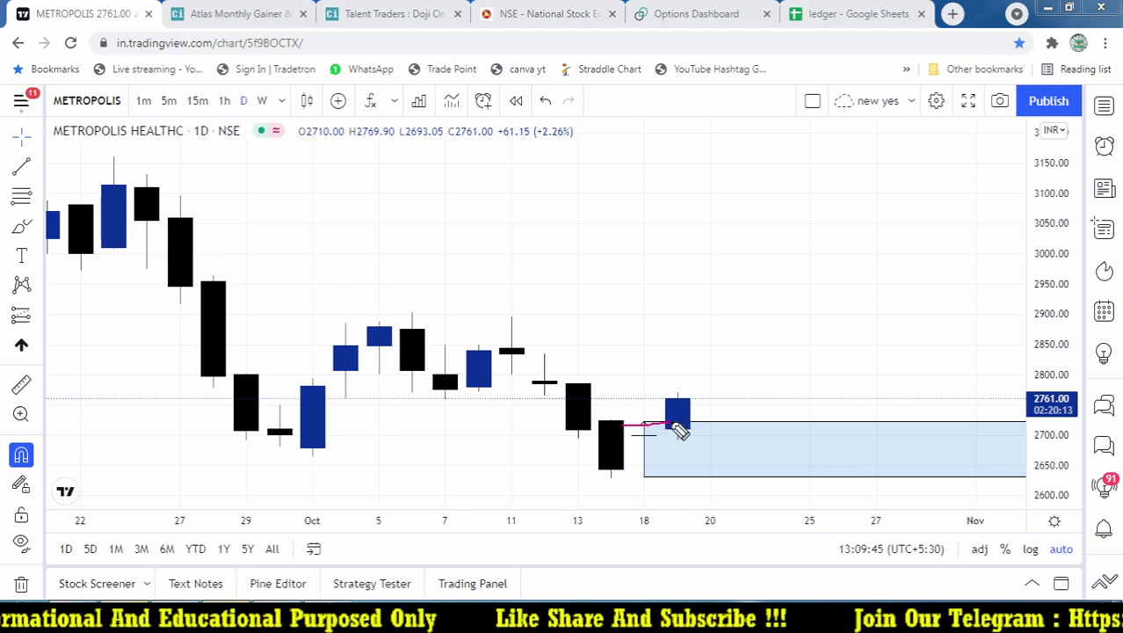
pyautogui.moveTo(624, 479)
pyautogui.mouseDown()
pyautogui.moveTo(687, 473)
pyautogui.moveTo(685, 498)
pyautogui.mouseUp()
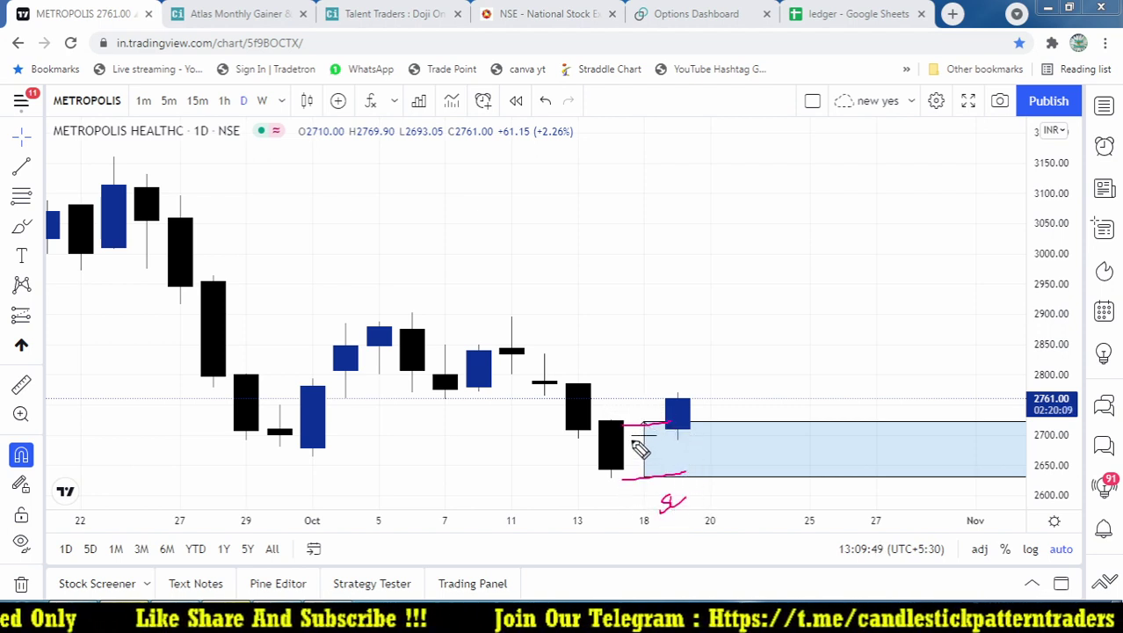
pyautogui.moveTo(584, 415)
pyautogui.mouseDown()
pyautogui.moveTo(582, 432)
pyautogui.moveTo(576, 423)
pyautogui.moveTo(609, 424)
pyautogui.mouseUp()
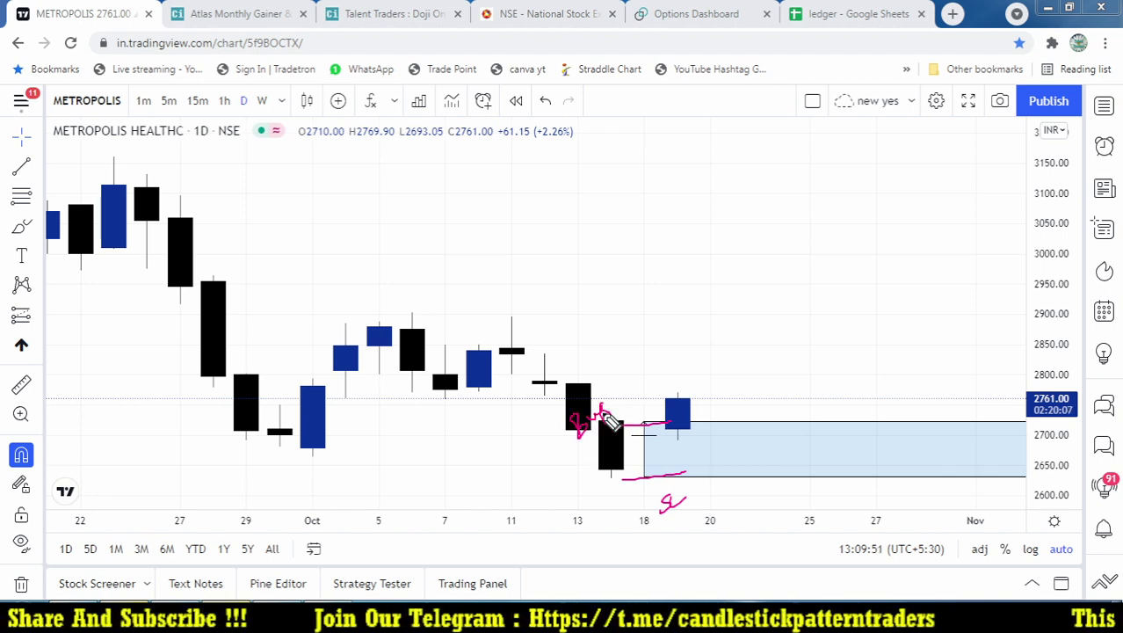
pyautogui.moveTo(587, 496)
pyautogui.mouseDown()
pyautogui.moveTo(601, 506)
pyautogui.moveTo(617, 488)
pyautogui.mouseUp()
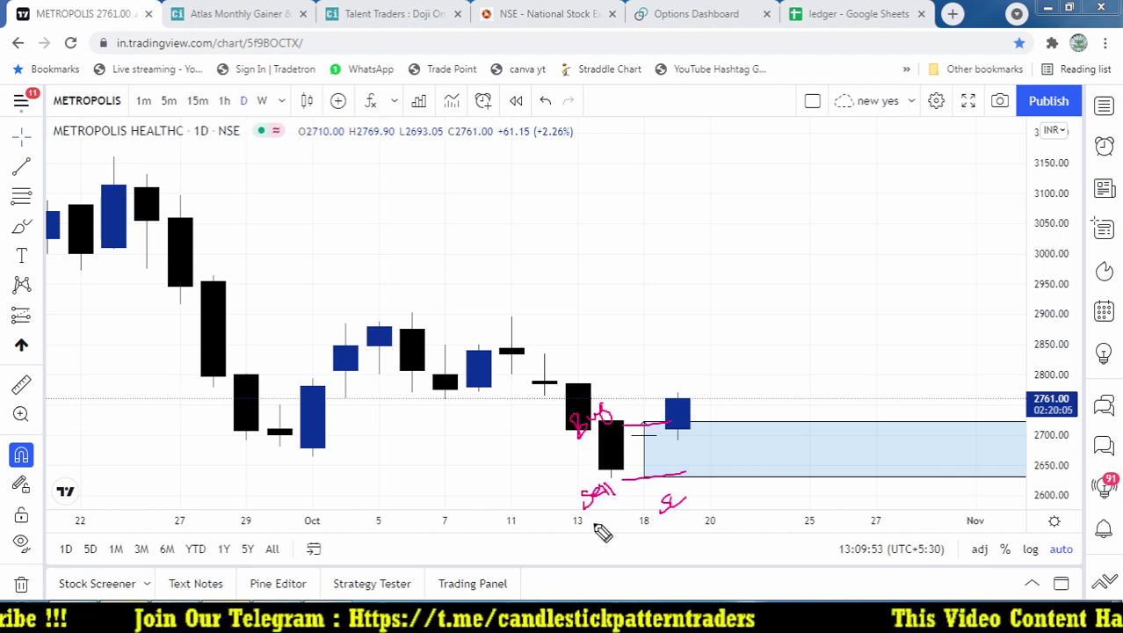
pyautogui.moveTo(602, 532)
pyautogui.mouseDown()
pyautogui.moveTo(582, 497)
pyautogui.moveTo(617, 467)
pyautogui.moveTo(646, 479)
pyautogui.mouseUp()
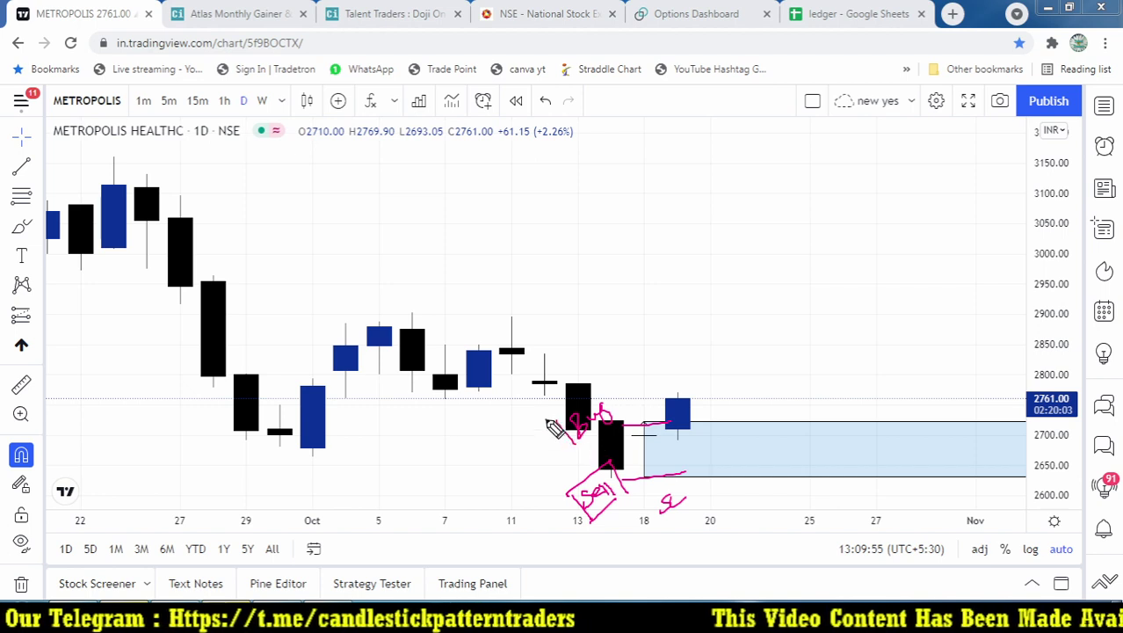
pyautogui.moveTo(551, 428)
pyautogui.mouseDown()
pyautogui.moveTo(615, 444)
pyautogui.moveTo(654, 344)
pyautogui.mouseUp()
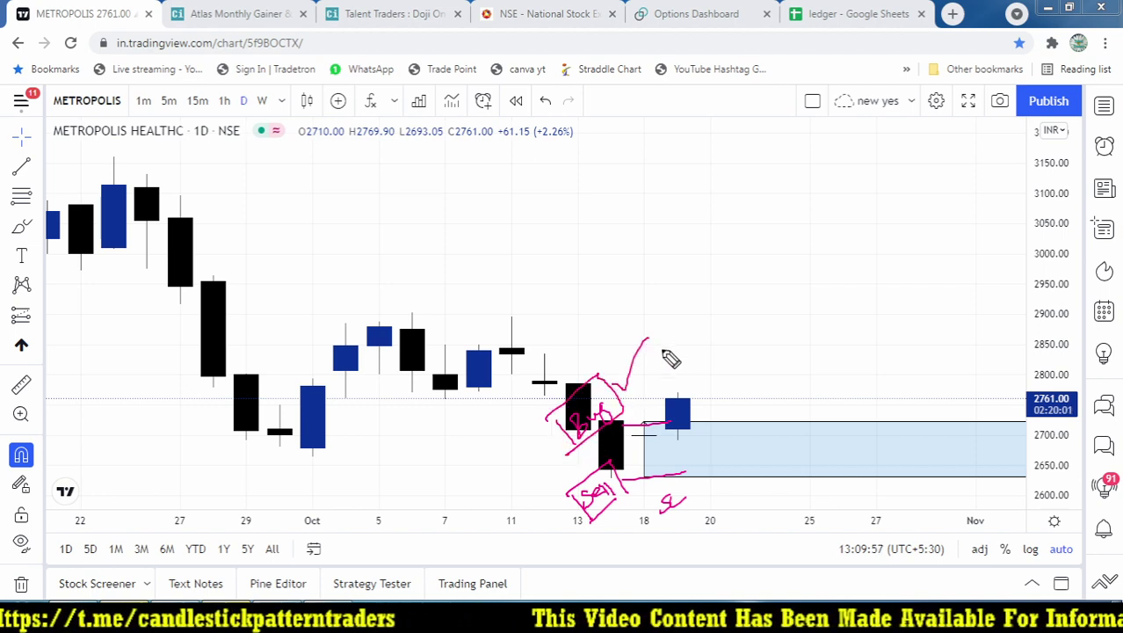
pyautogui.moveTo(716, 435); pyautogui.dragTo(759, 386)
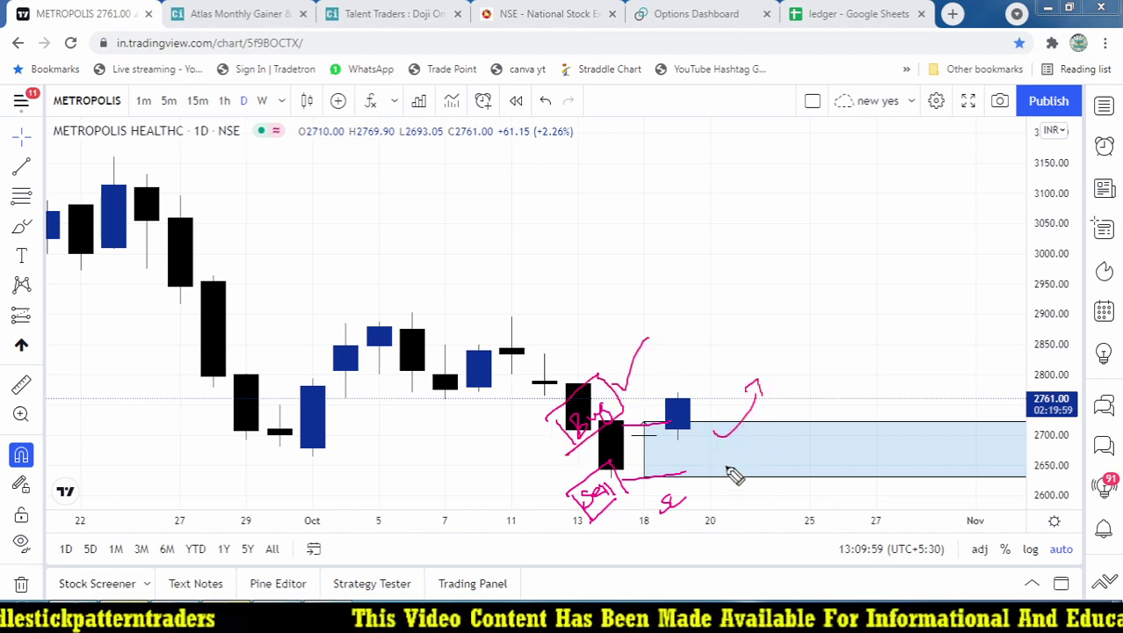
pyautogui.moveTo(726, 467); pyautogui.dragTo(755, 499)
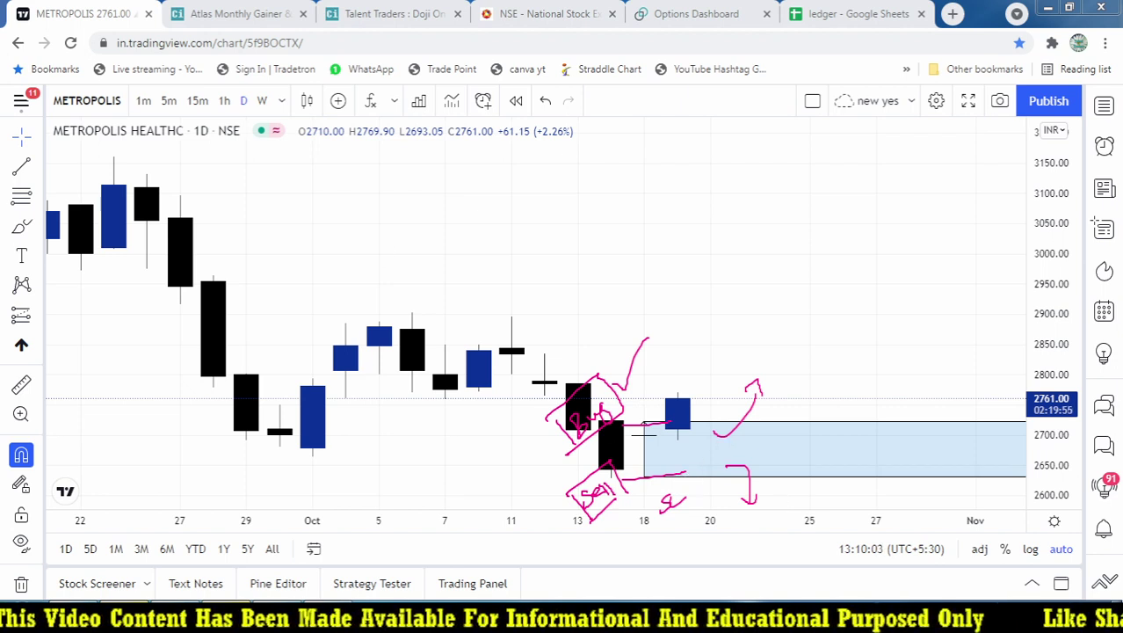
pyautogui.press('Escape')
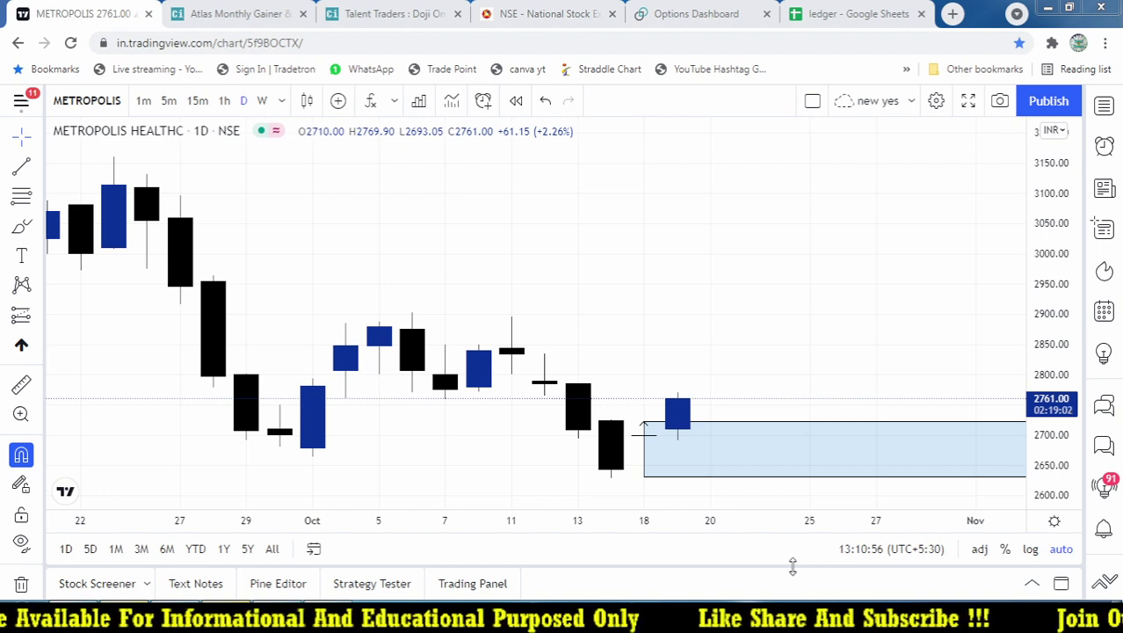
# Return to the full doji backtest chart and list the 11 October 2021 hits
pyautogui.click(361, 13)
pyautogui.click(186, 217)
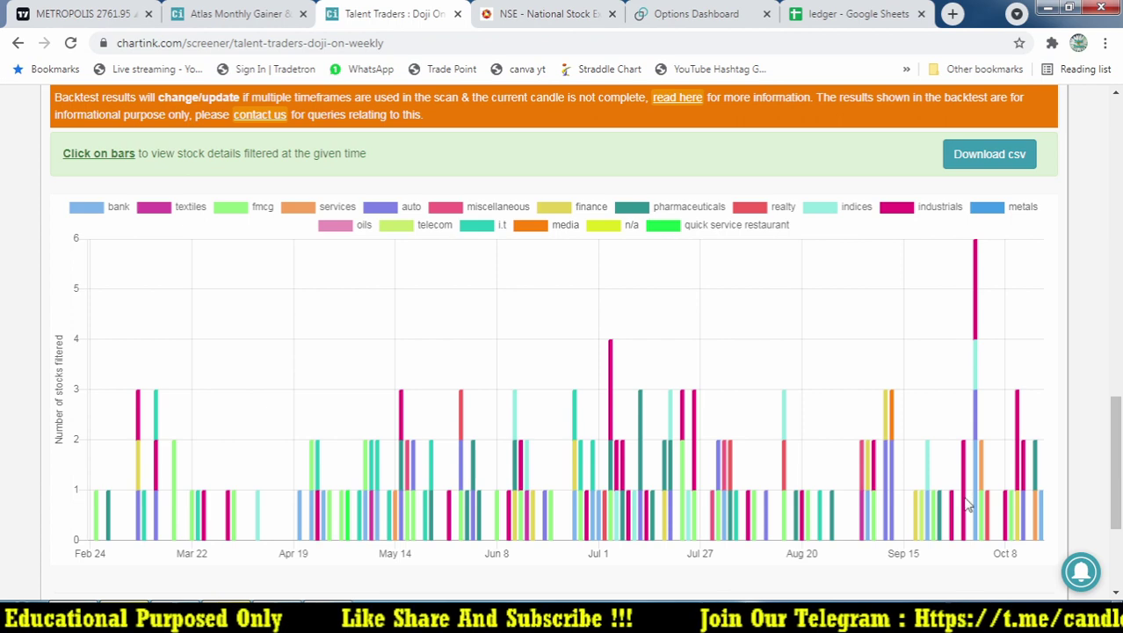
pyautogui.click(1090, 622)
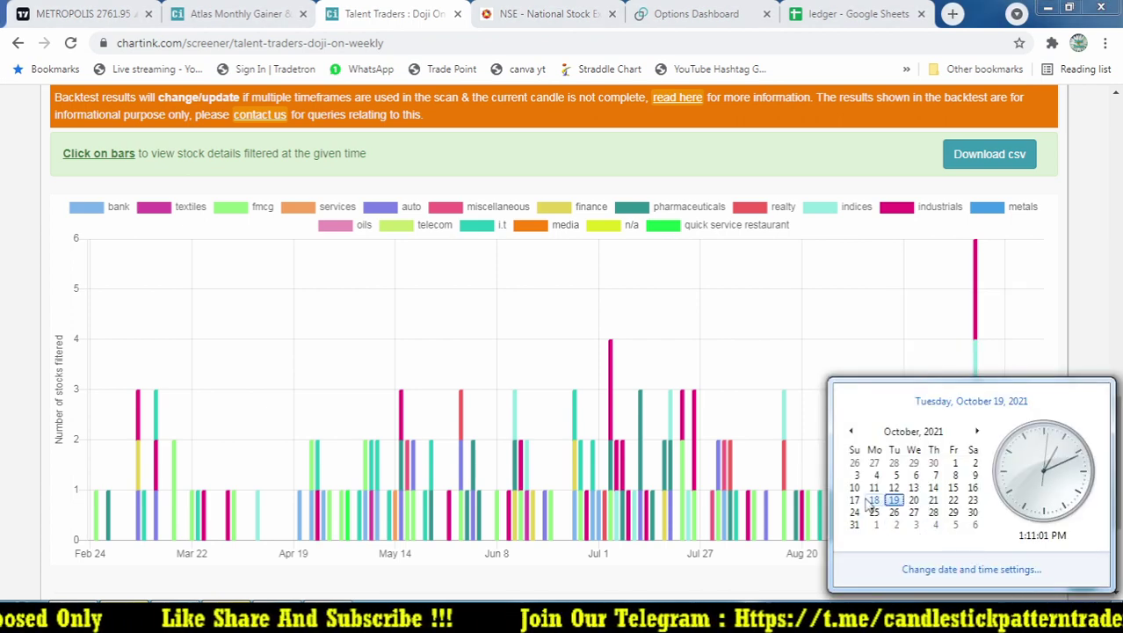
pyautogui.click(790, 358)
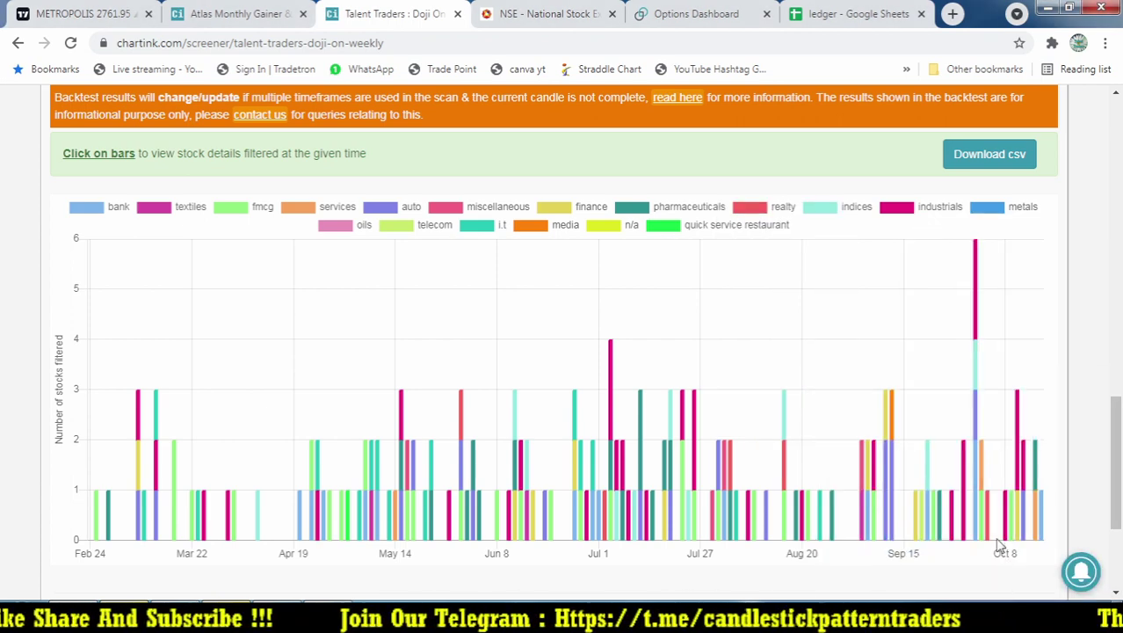
pyautogui.moveTo(986, 527)
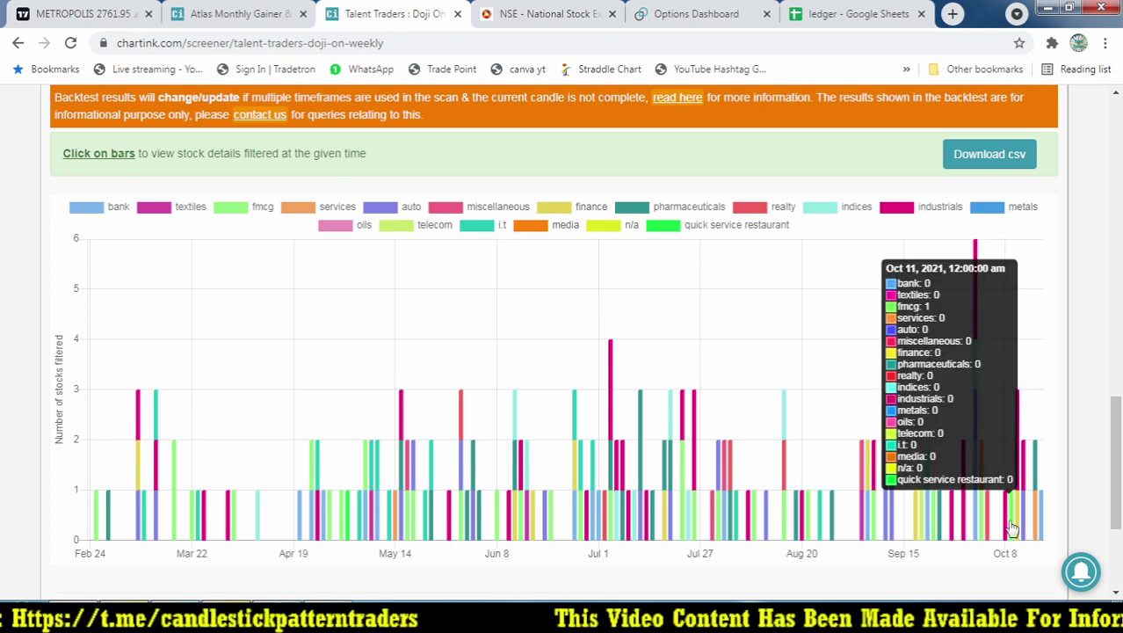
pyautogui.click(1010, 527)
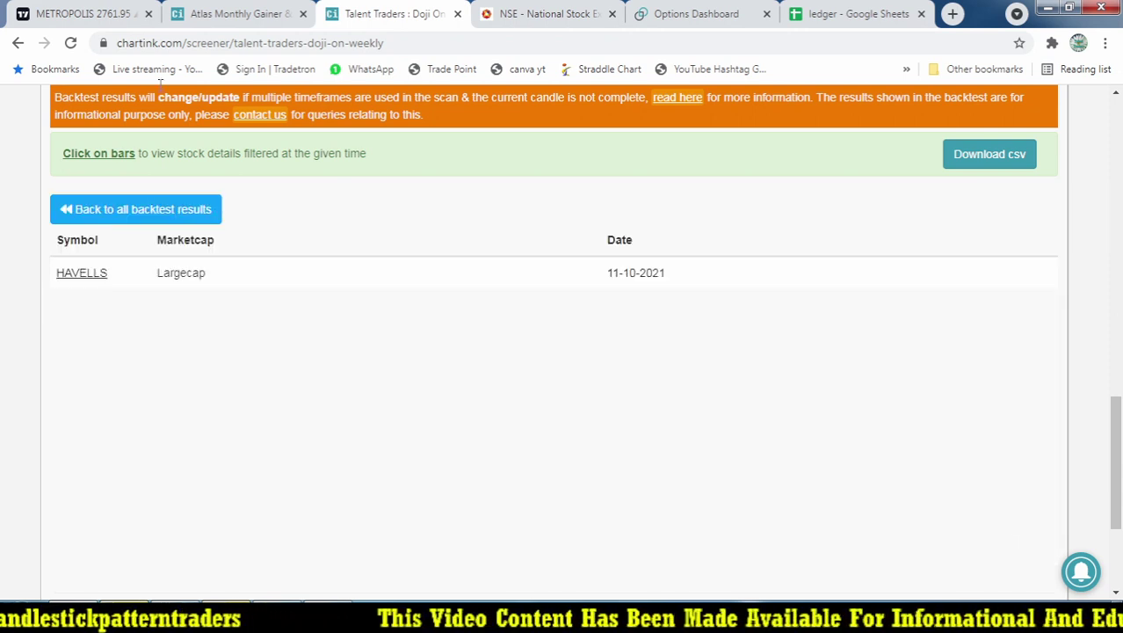
# Open the daily HAVELLS INDIA chart via 'HAV' search, then return to Chartink results
pyautogui.click(26, 9)
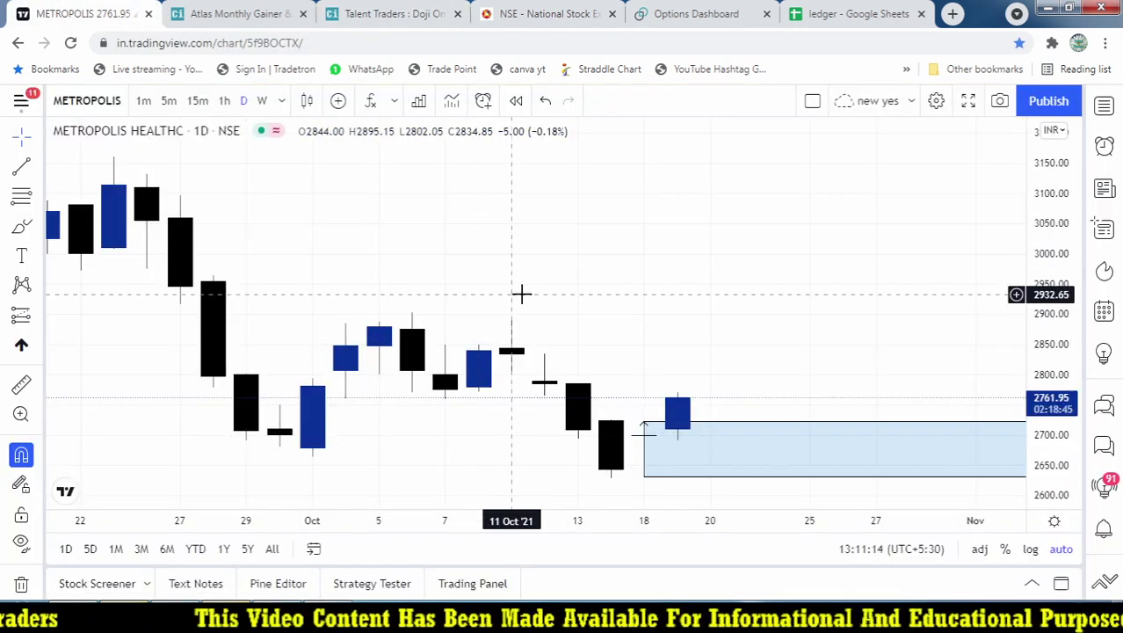
pyautogui.write('HAV')
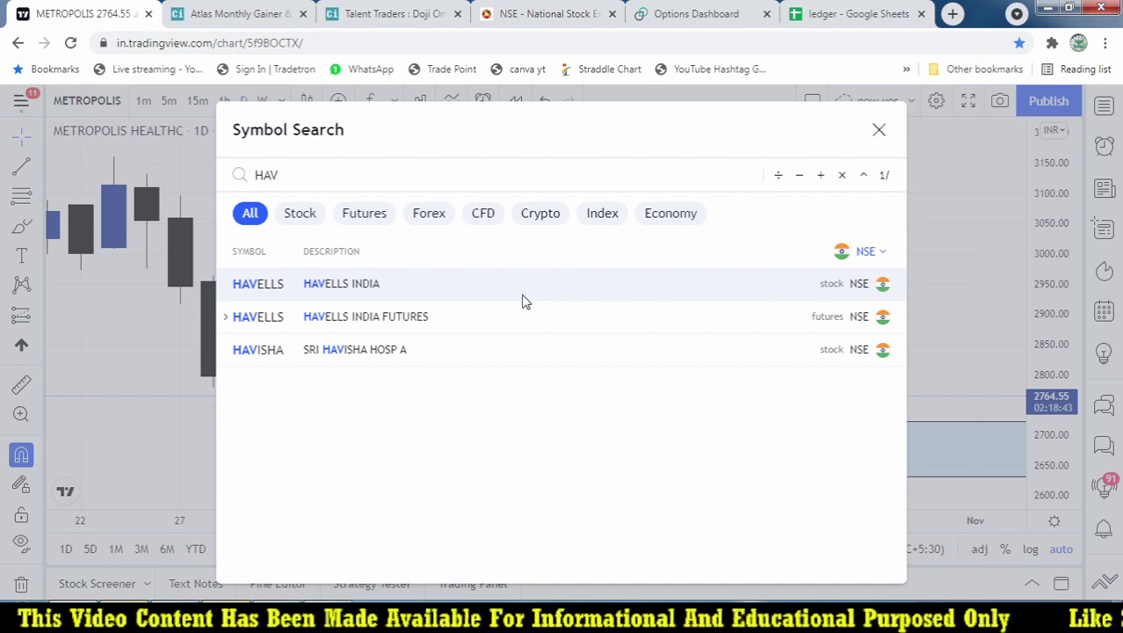
pyautogui.click(358, 288)
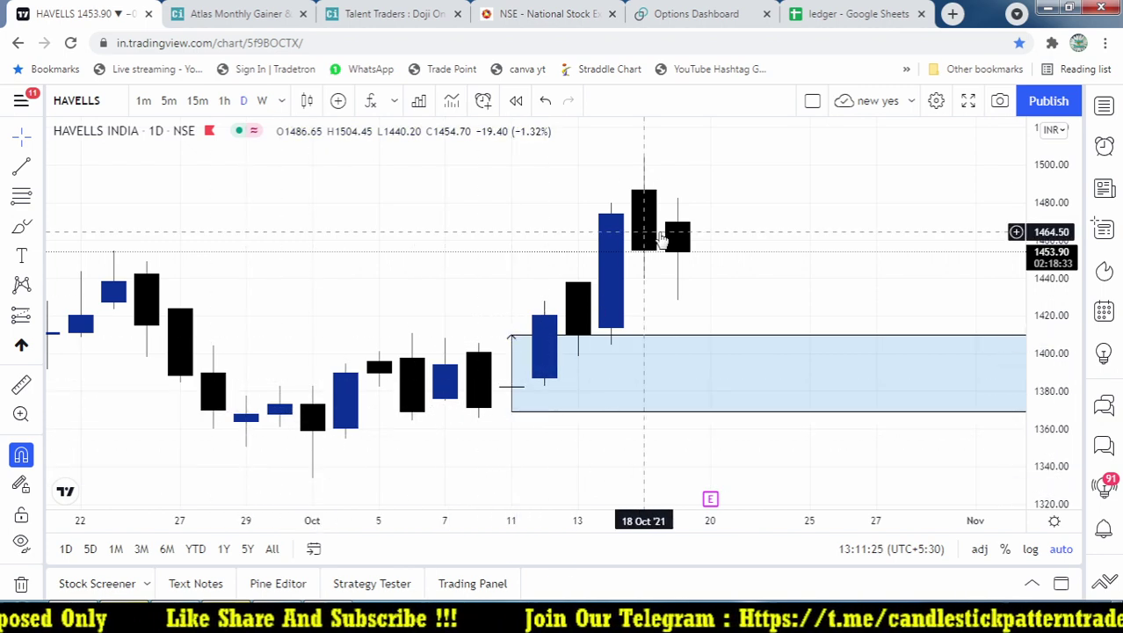
pyautogui.click(216, 13)
pyautogui.click(384, 9)
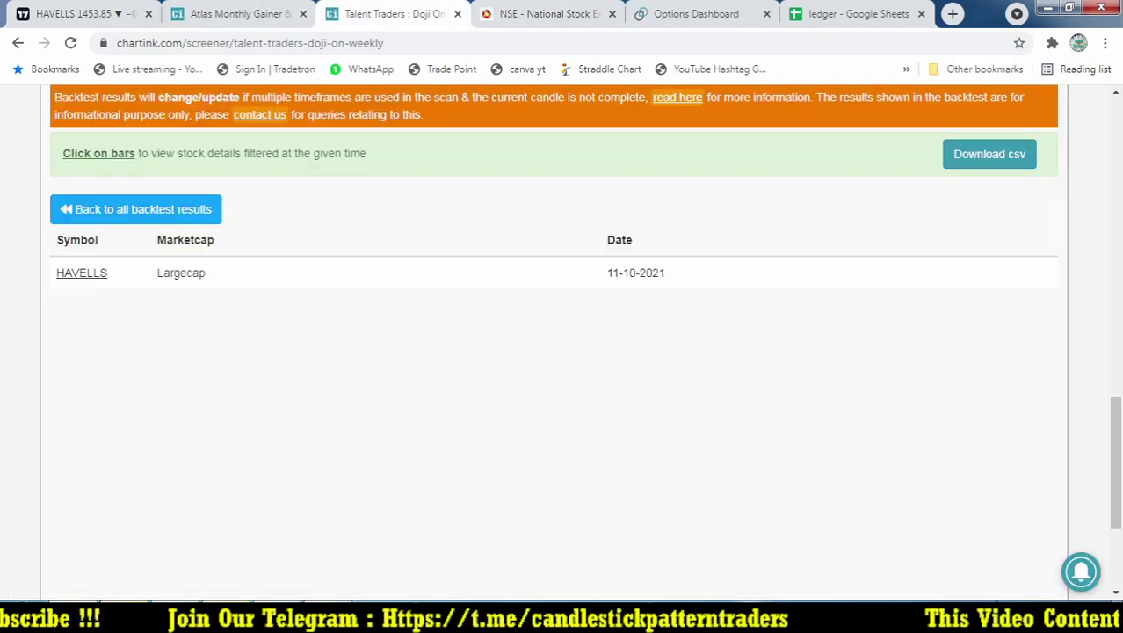
# List the Chartink doji backtest hits for 4 October 2021
pyautogui.click(1085, 622)
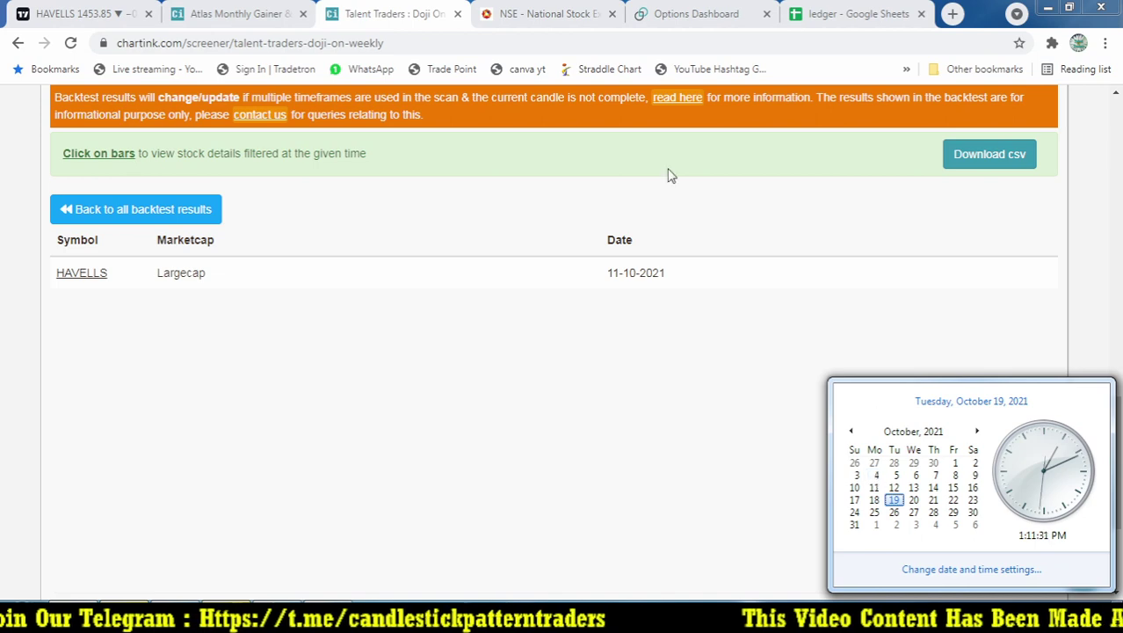
pyautogui.click(712, 459)
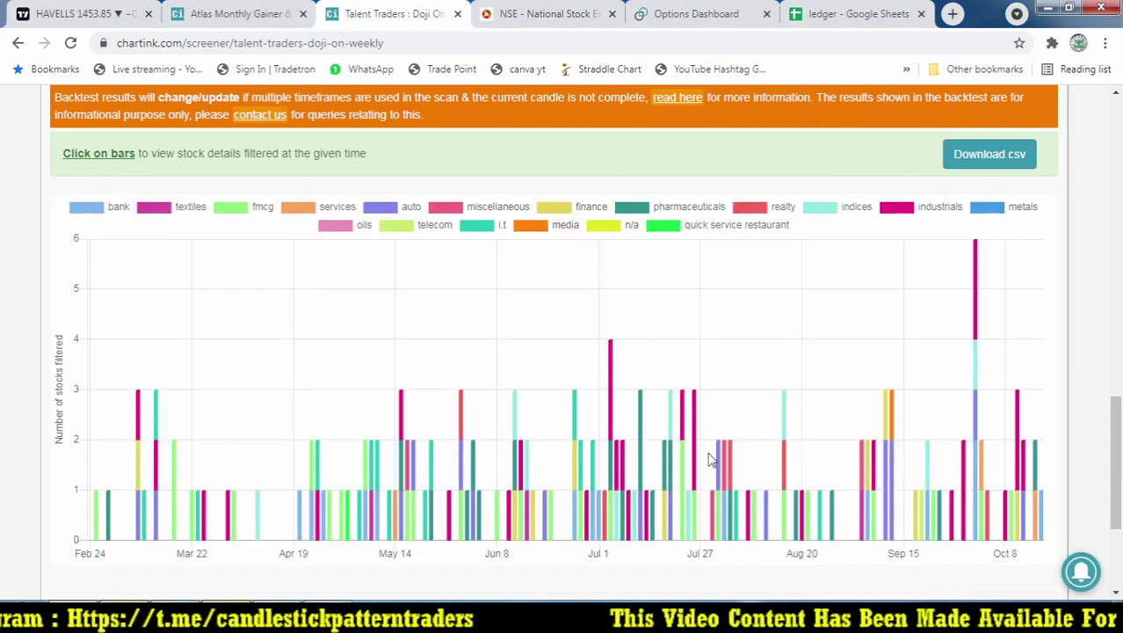
pyautogui.click(984, 529)
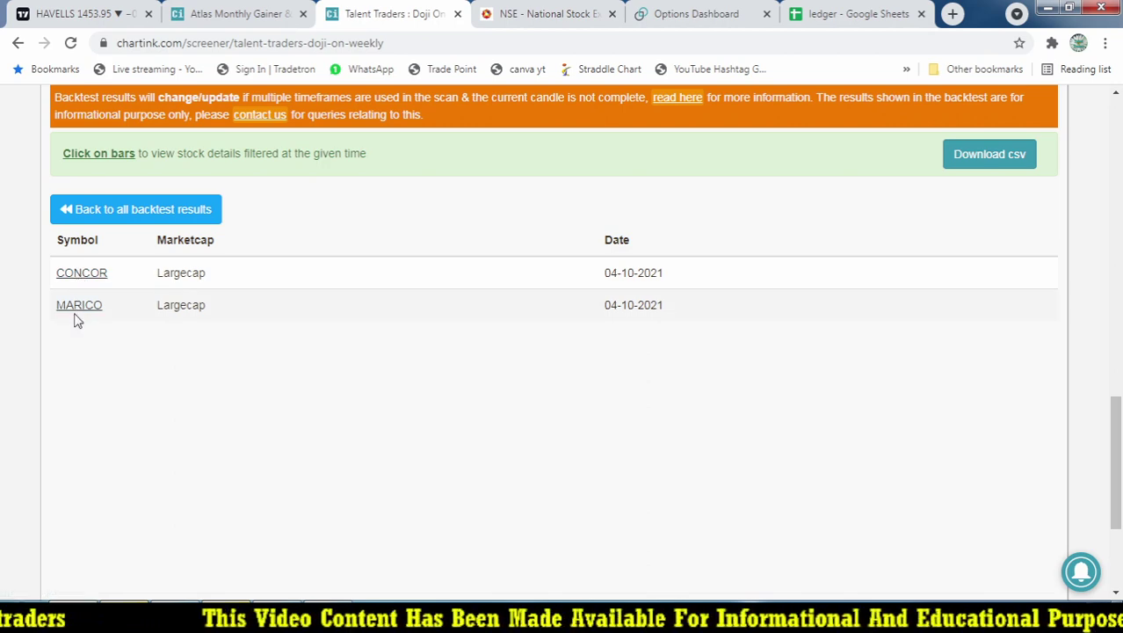
# Open the daily CONCOR Container Corp chart in TradingView
pyautogui.hotkey('ctrl', '1')
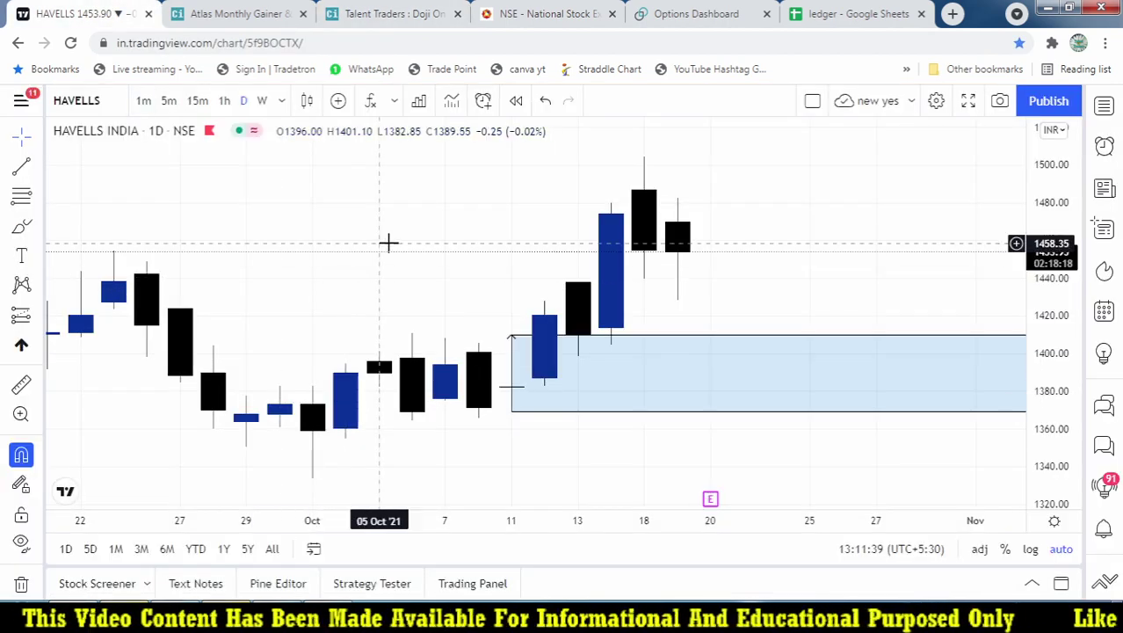
pyautogui.write('c')
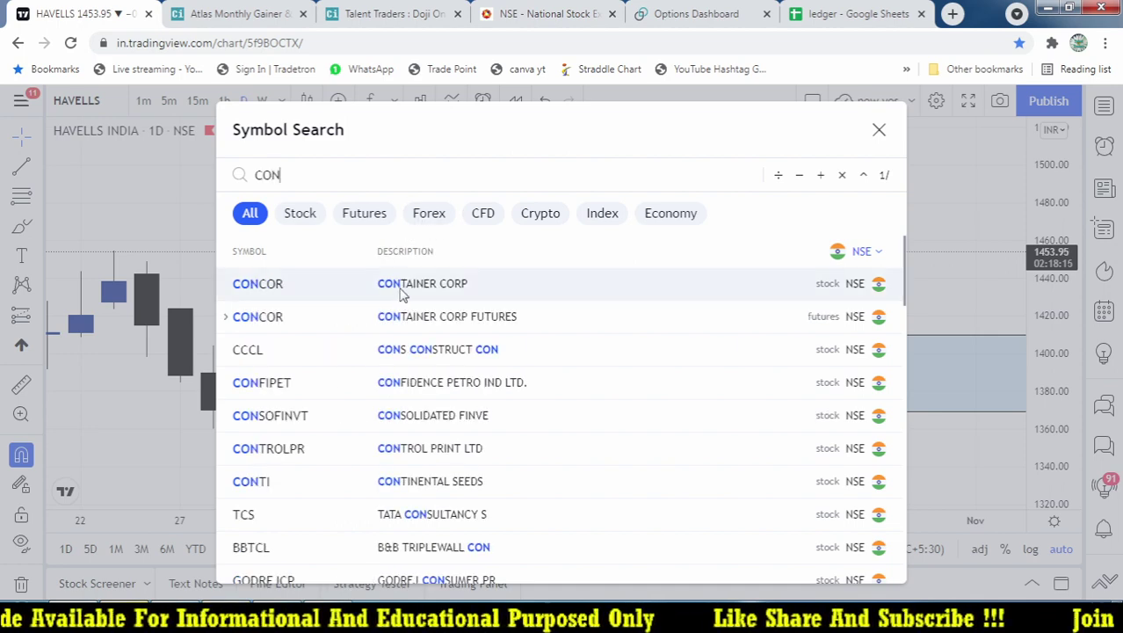
pyautogui.click(400, 294)
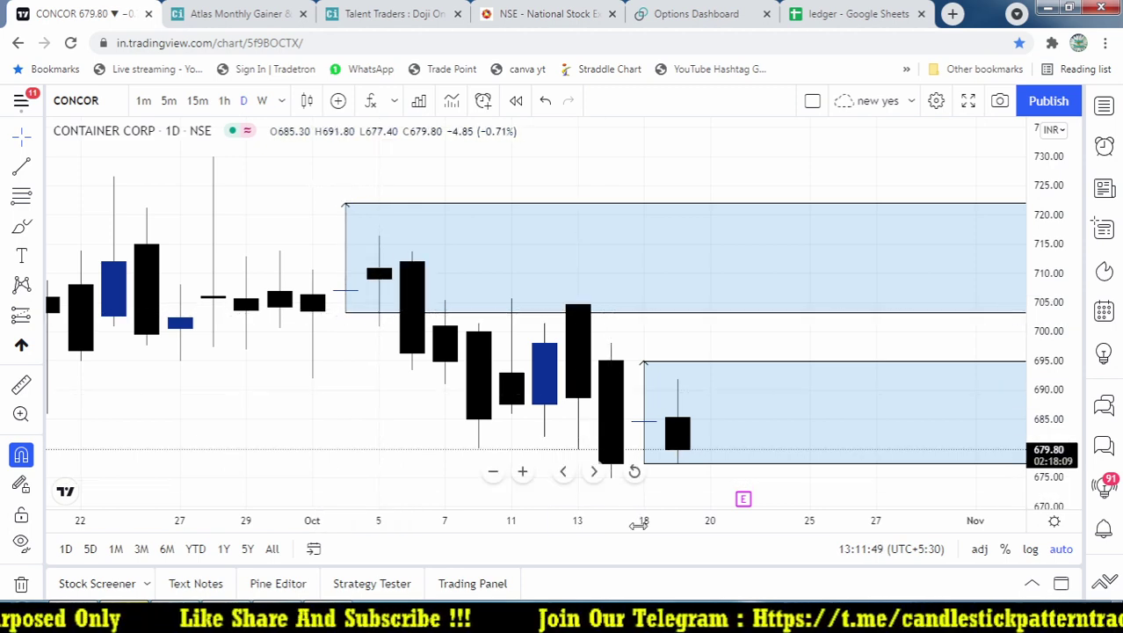
# Check Chartink again, then open the daily MARICO LTD chart via 'MARI' search
pyautogui.click(371, 11)
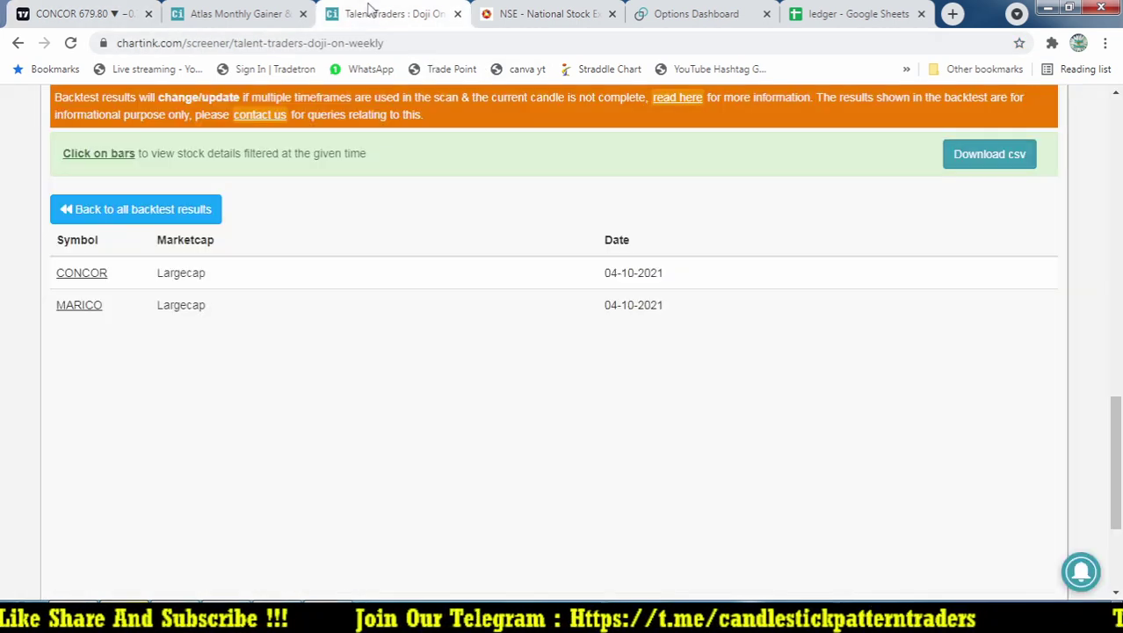
pyautogui.click(72, 10)
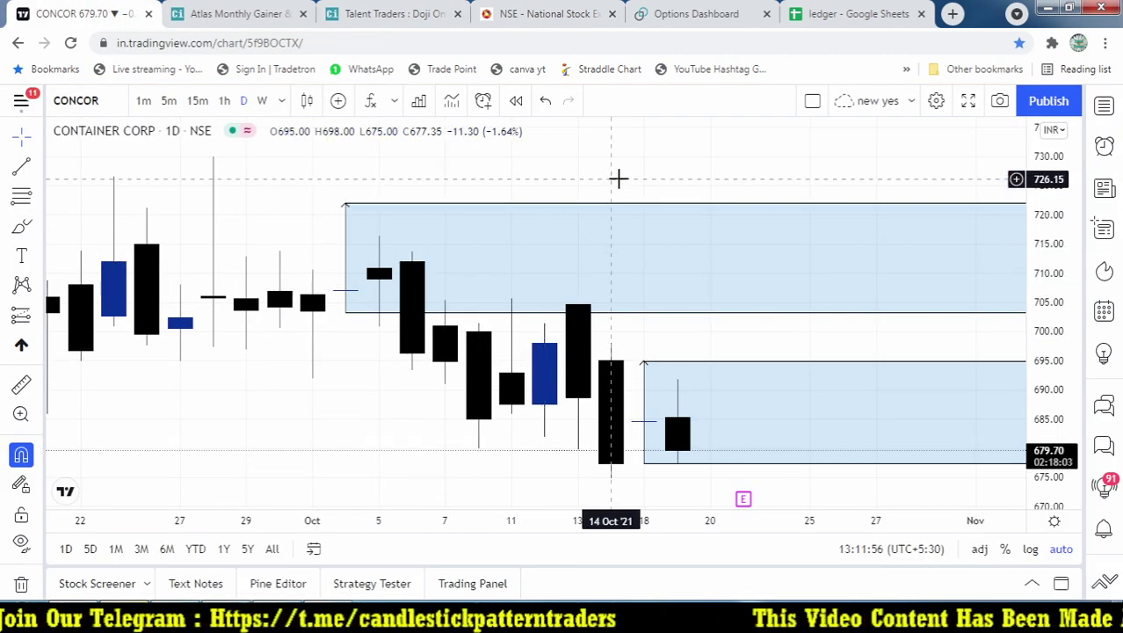
pyautogui.write('MARI')
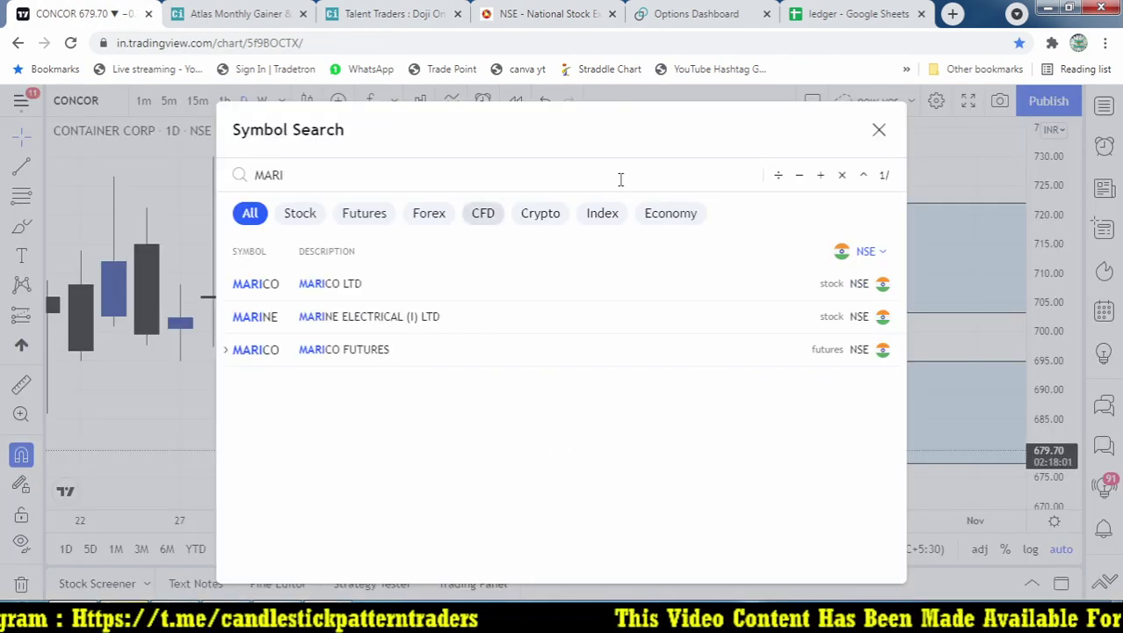
pyautogui.click(341, 290)
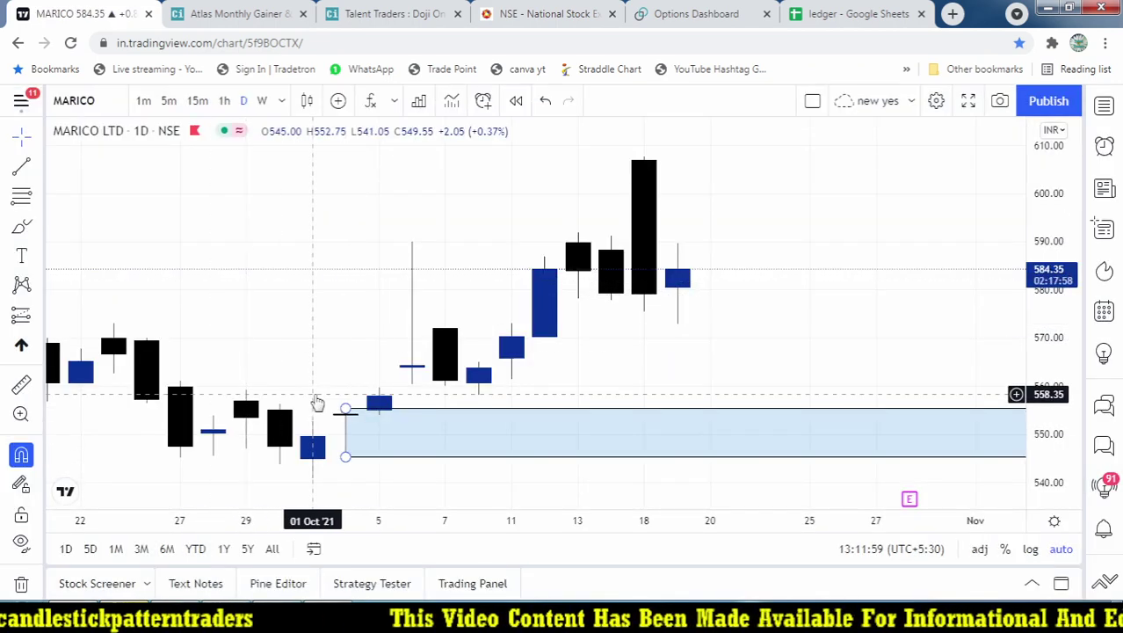